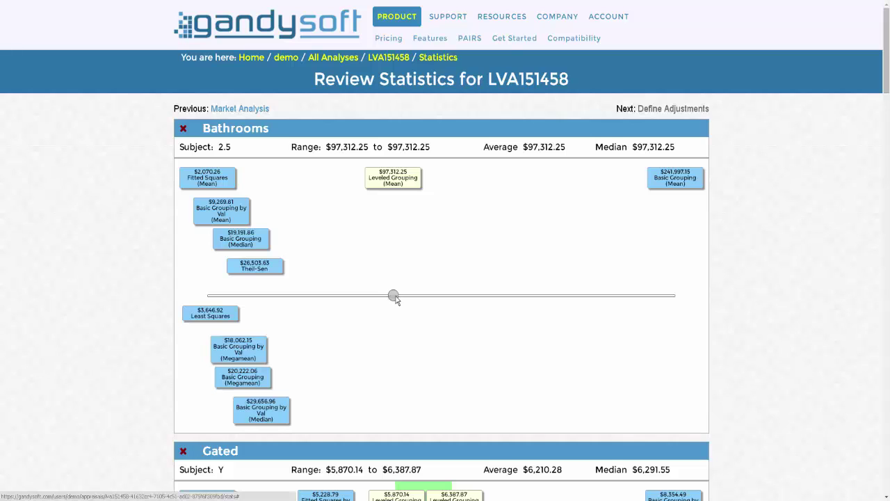
Set the Bathrooms estimate range to $2,070.26 to $9,269.81, leaving out the higher grouping estimates.
drag(394, 297, 216, 294)
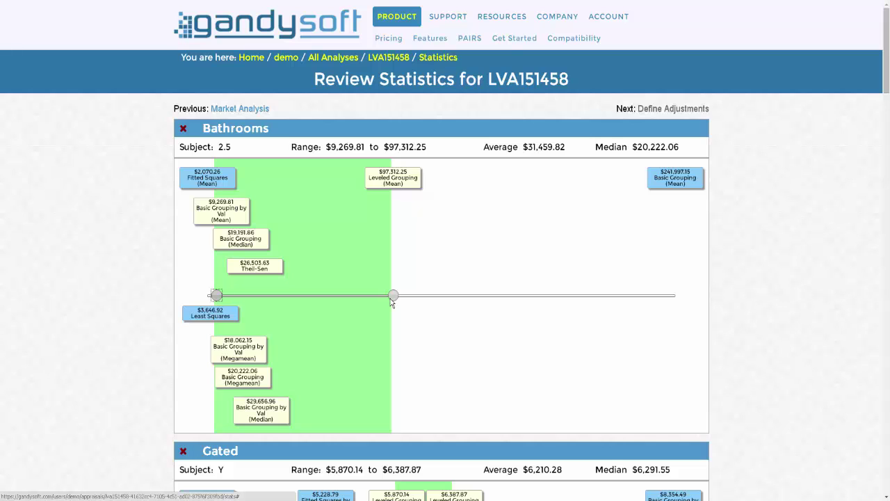
drag(392, 297, 273, 299)
drag(217, 296, 205, 297)
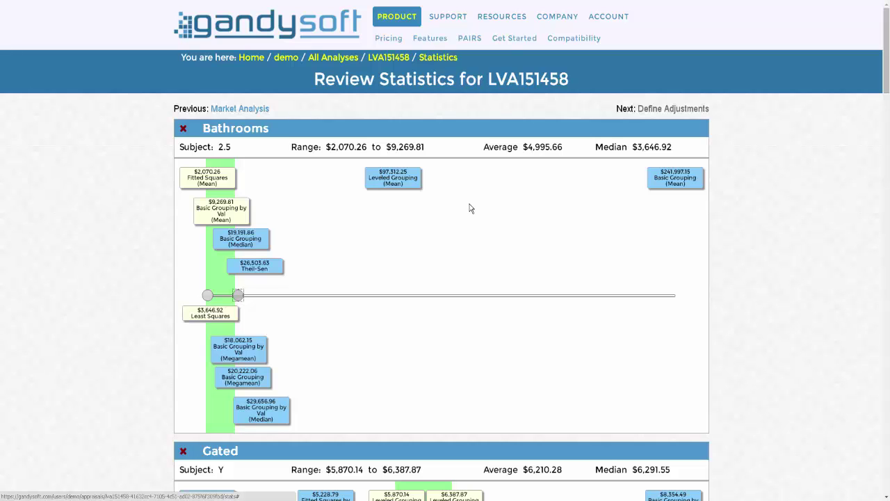
drag(238, 295, 246, 297)
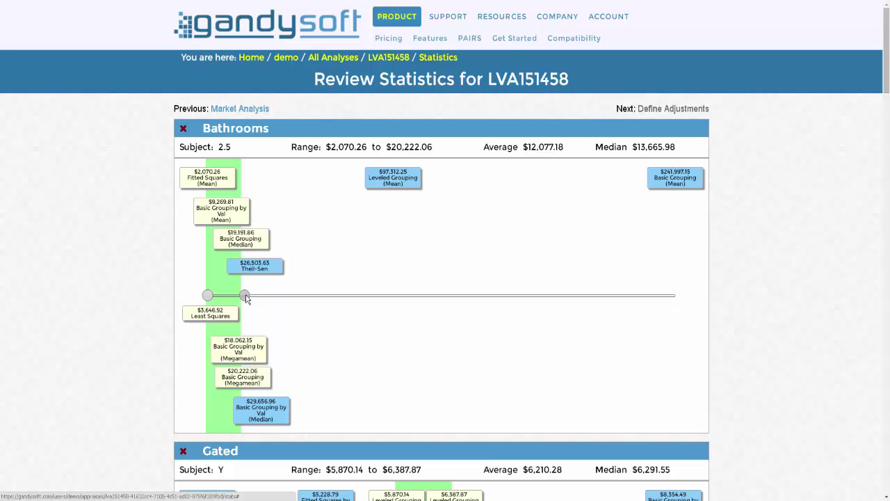
drag(245, 296, 240, 298)
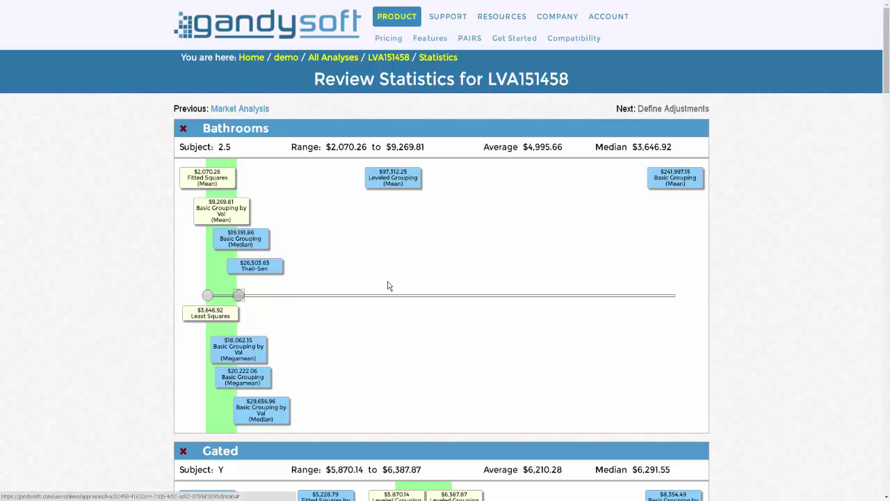
Widen the Gated estimate range to $4,166.15 to $6,387.87.
scroll(439, 282, down, 2)
scroll(439, 282, down, 1)
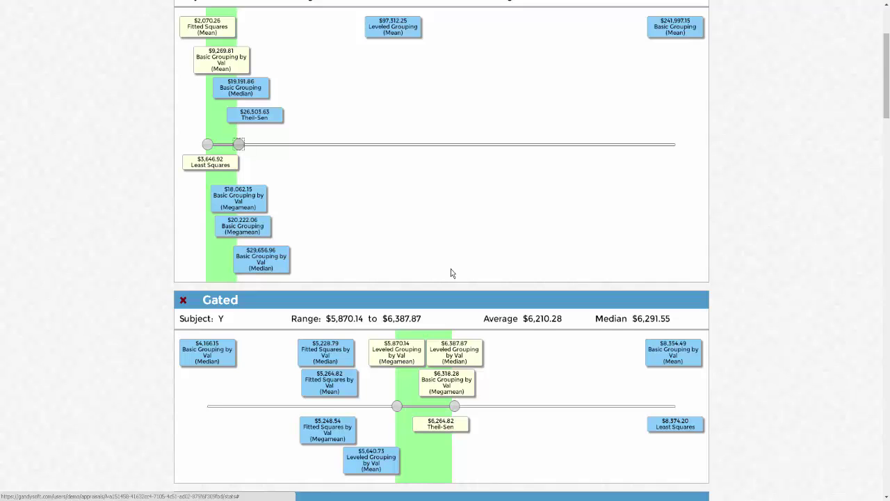
scroll(451, 273, down, 3)
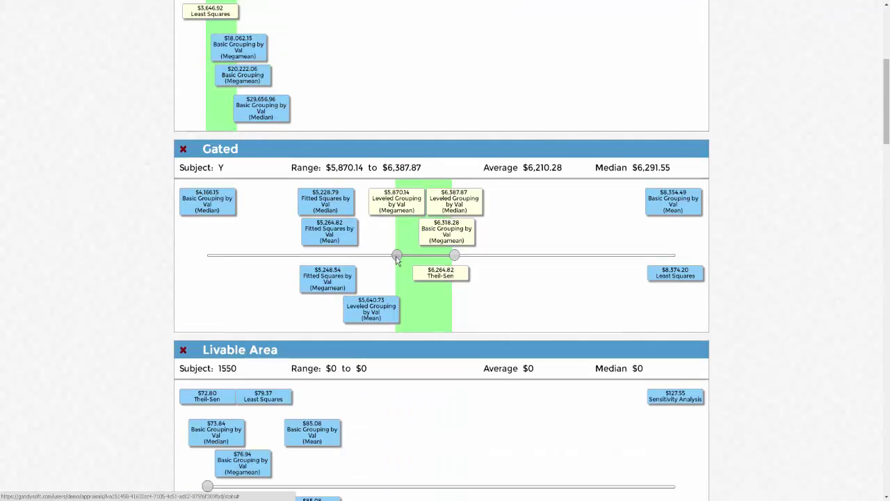
drag(396, 256, 207, 255)
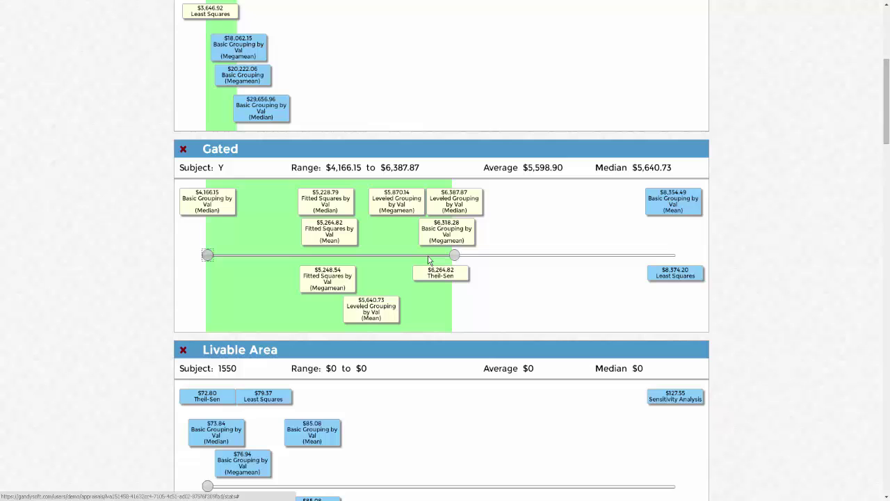
drag(454, 255, 471, 255)
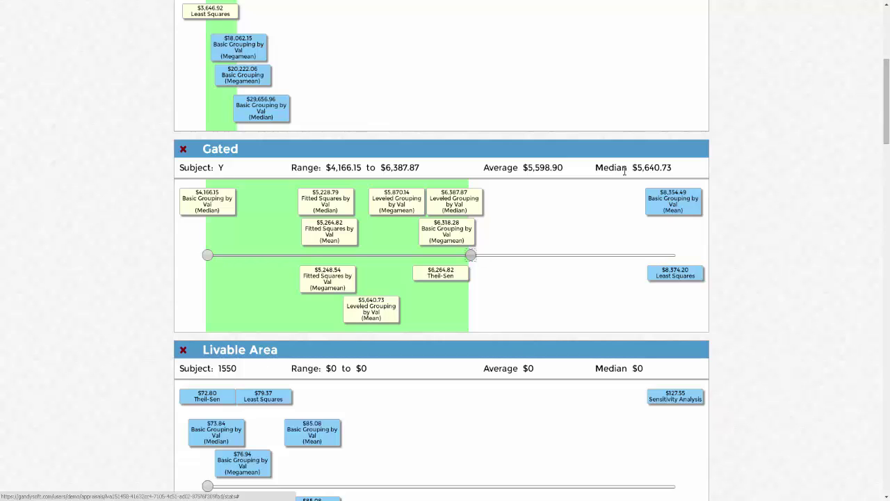
Set the Livable Area estimate range to $72.80 to $85.08, excluding the Sensitivity Analysis value.
scroll(410, 190, down, 3)
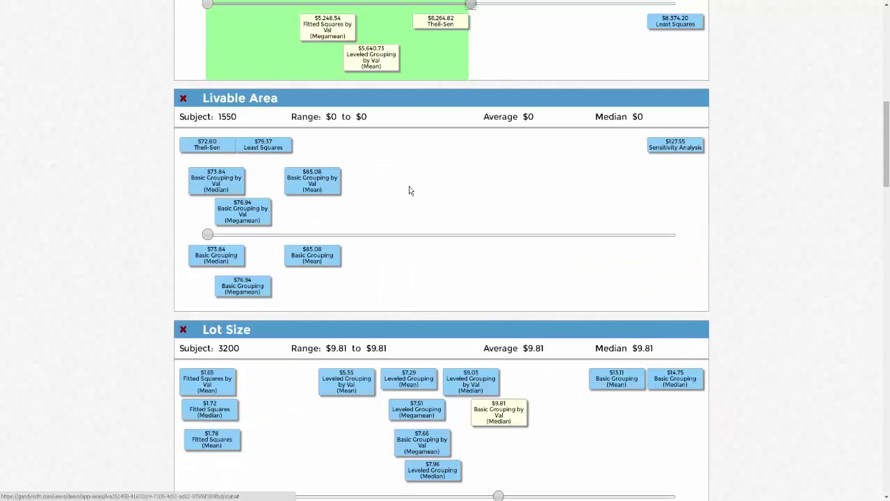
click(208, 234)
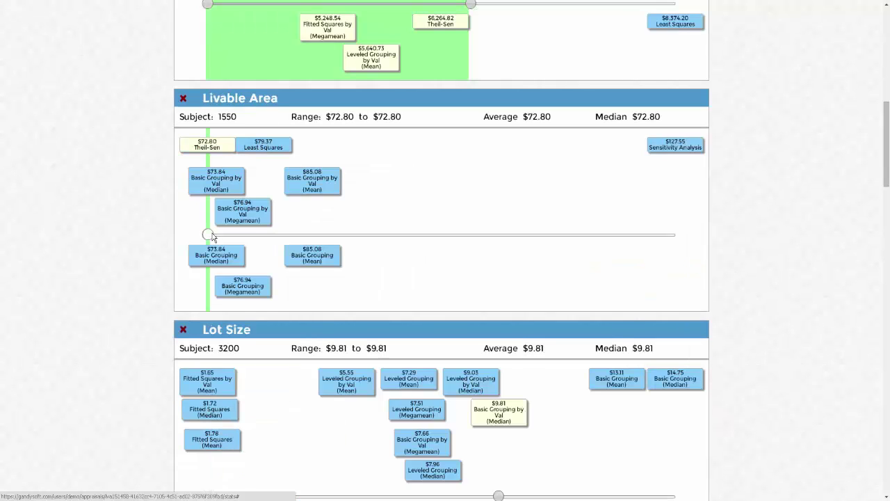
drag(210, 237, 349, 238)
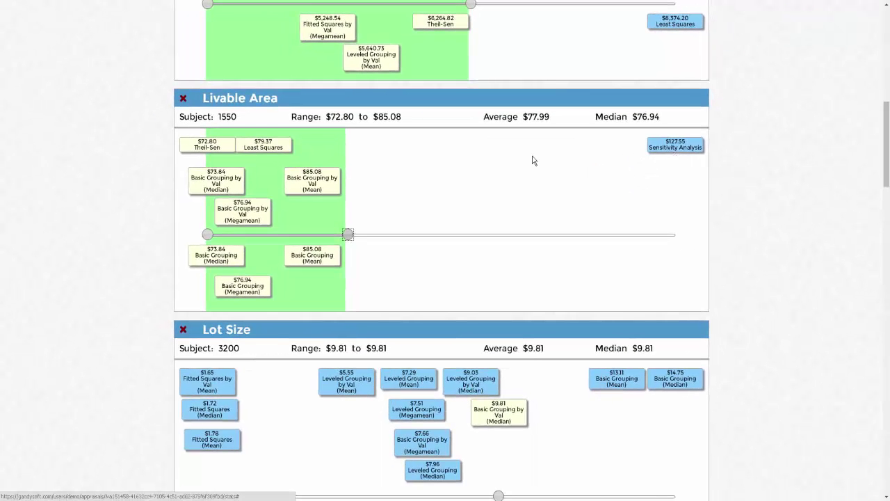
Set the Lot Size estimate range to $5.55 to $8.66 to cover the middle cluster of estimates.
scroll(412, 199, down, 3)
scroll(411, 199, down, 3)
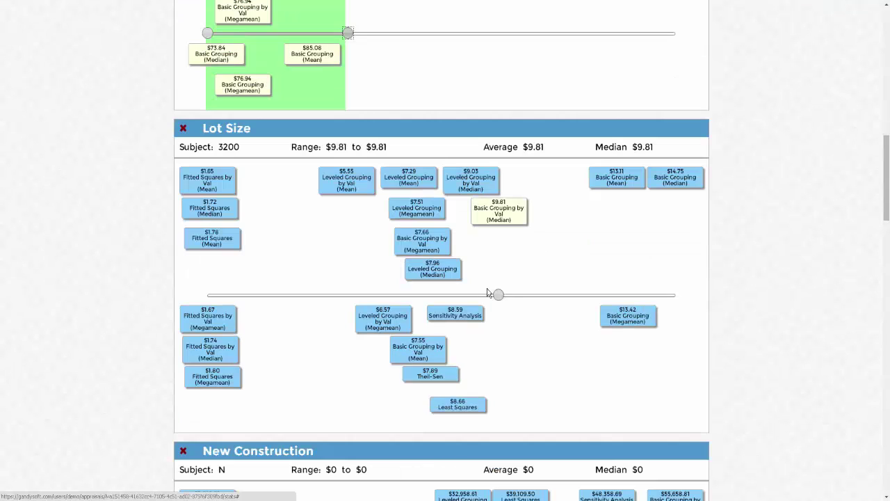
drag(494, 294, 331, 293)
drag(498, 294, 567, 285)
Set the New Construction estimate range to $32,958.61 to $43,091.18.
scroll(461, 291, down, 4)
scroll(461, 290, down, 4)
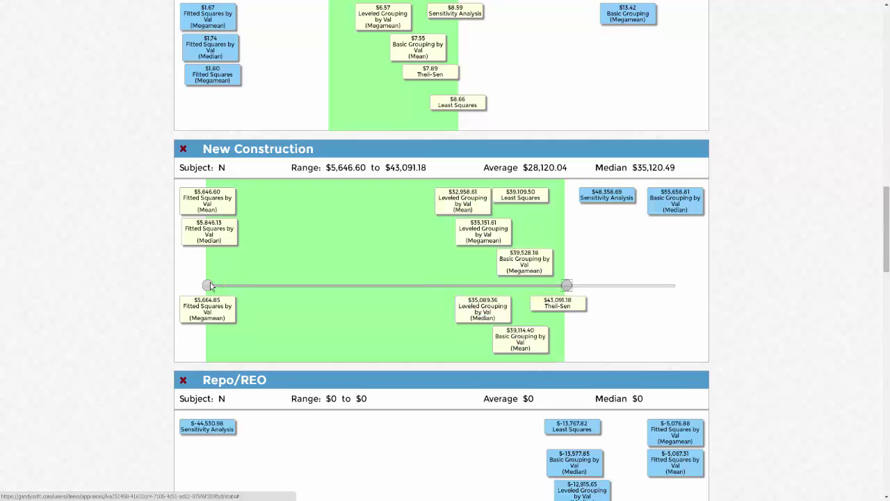
drag(210, 285, 437, 285)
Set the Repo/REO estimate range to $-13,767.82 to $-10,707.75.
scroll(526, 256, down, 4)
click(550, 244)
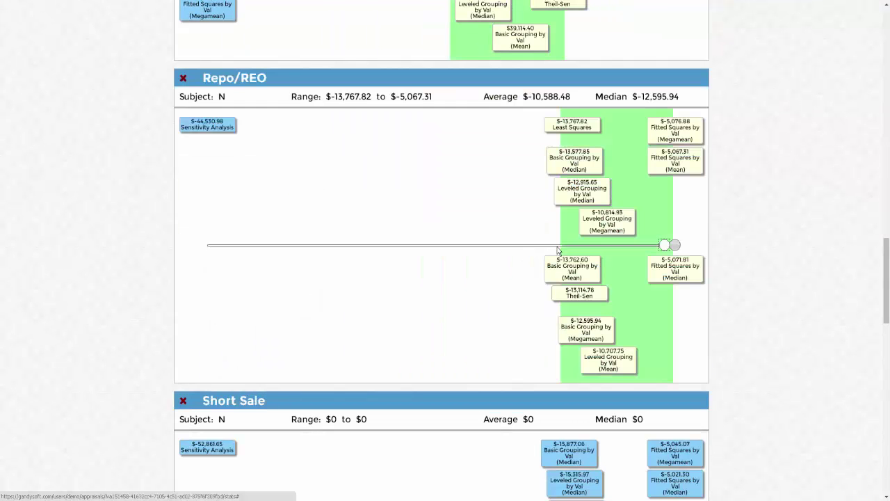
drag(675, 245, 635, 245)
Set the Short Sale estimate range to $-15,877.06 to $-13,109.28 and the Spa range to $2,398.05 to $5,182.51.
scroll(650, 259, down, 4)
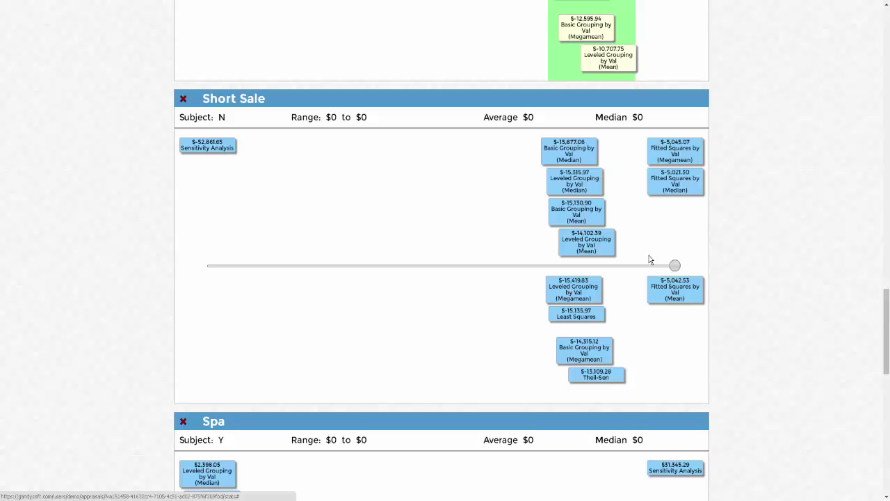
click(547, 265)
click(620, 265)
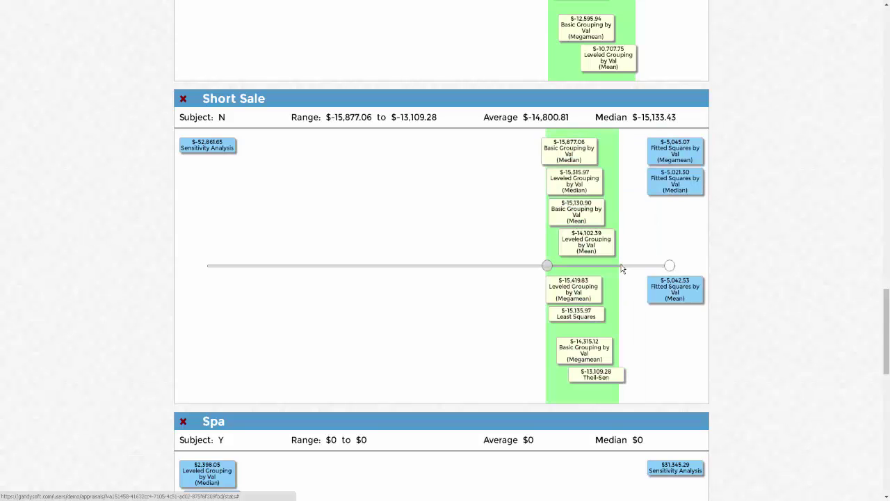
scroll(622, 269, down, 5)
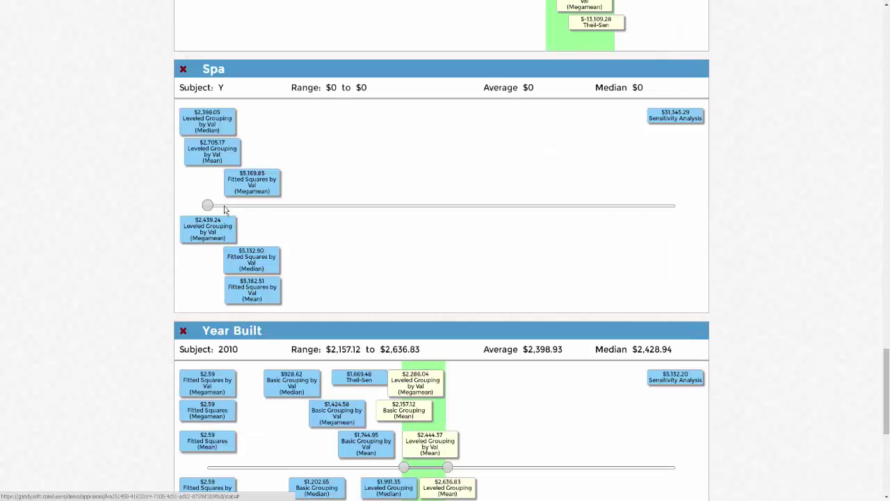
drag(223, 209, 276, 210)
Set the Year Built estimate range to $928.62 to $1,991.35.
scroll(400, 221, down, 4)
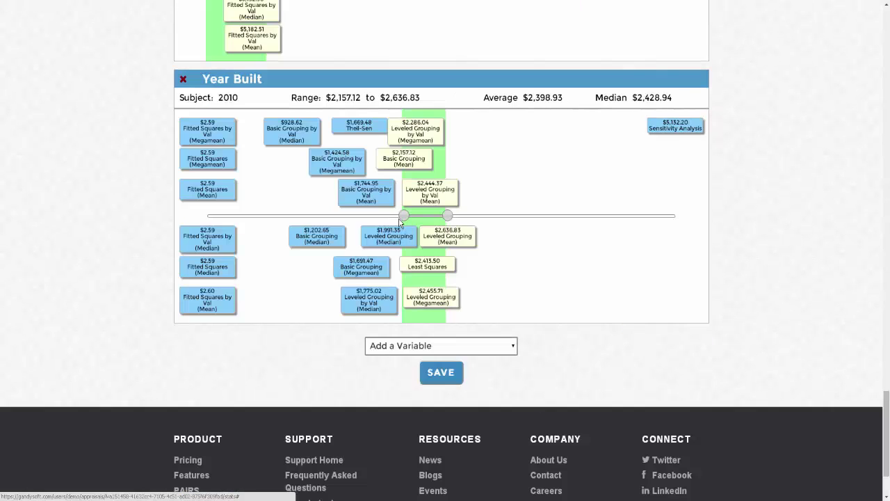
drag(401, 216, 287, 216)
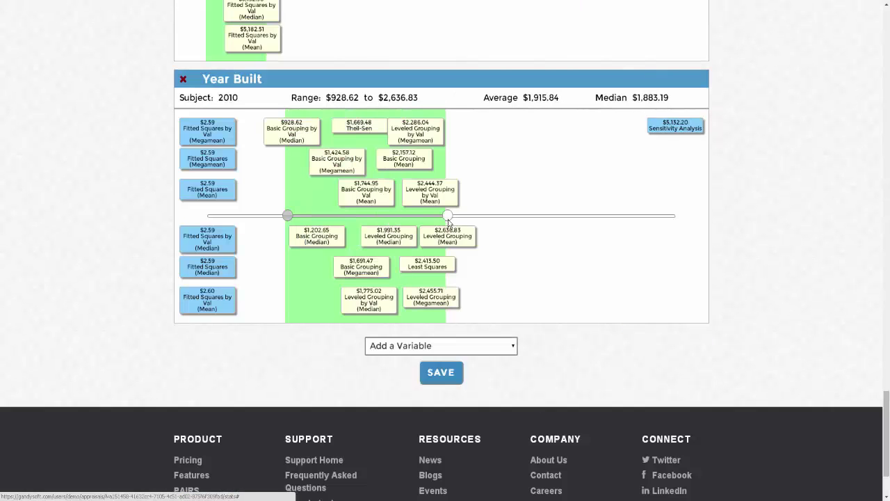
drag(449, 217, 407, 217)
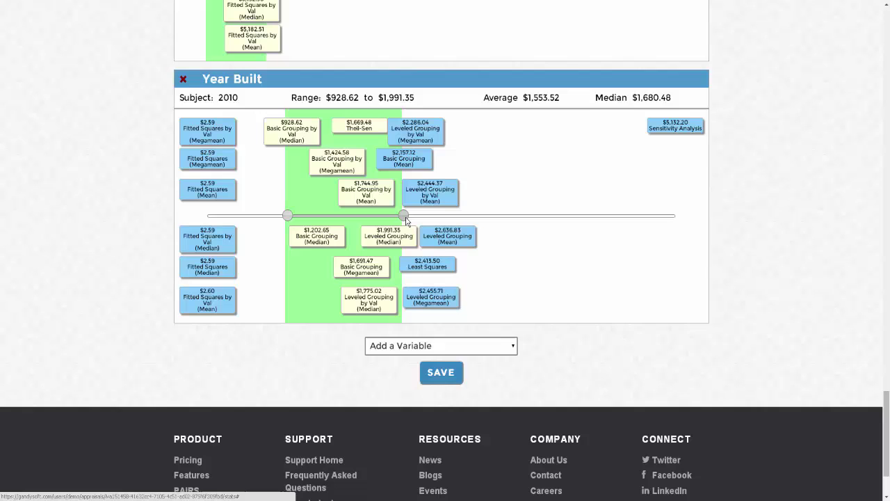
click(406, 219)
Add the Covered Patio variable to the statistics and save the analysis.
scroll(514, 253, down, 2)
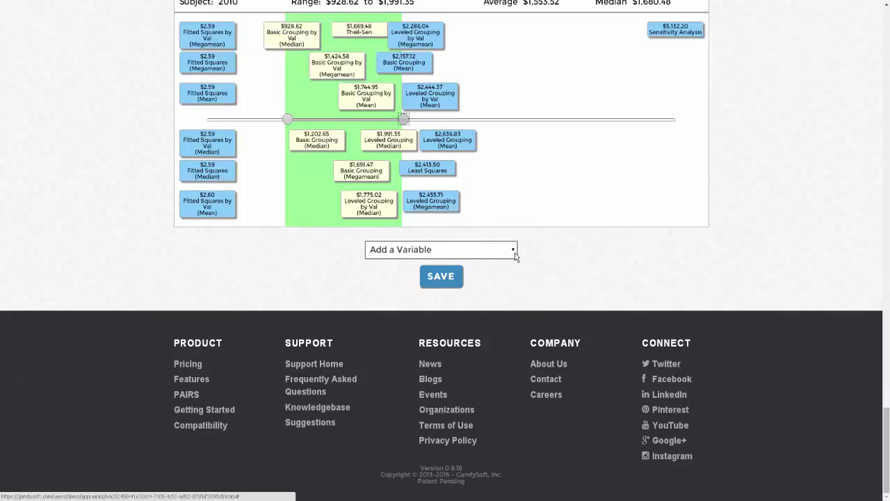
click(515, 252)
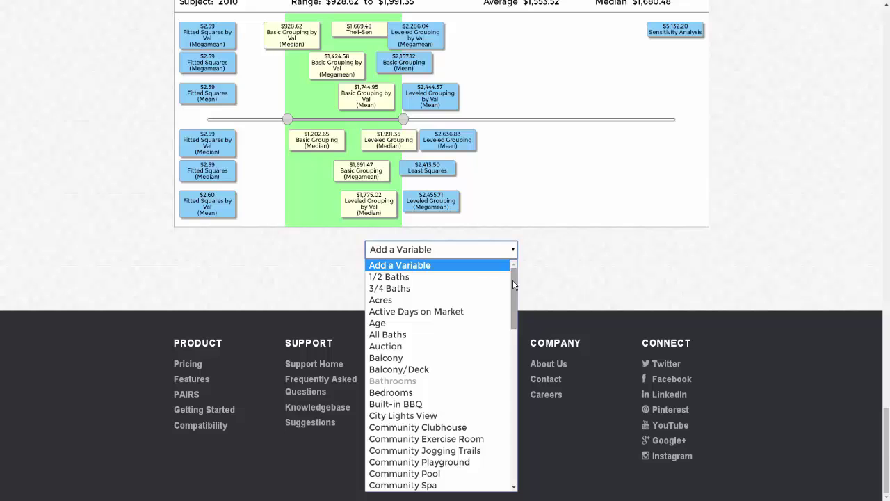
drag(514, 283, 513, 333)
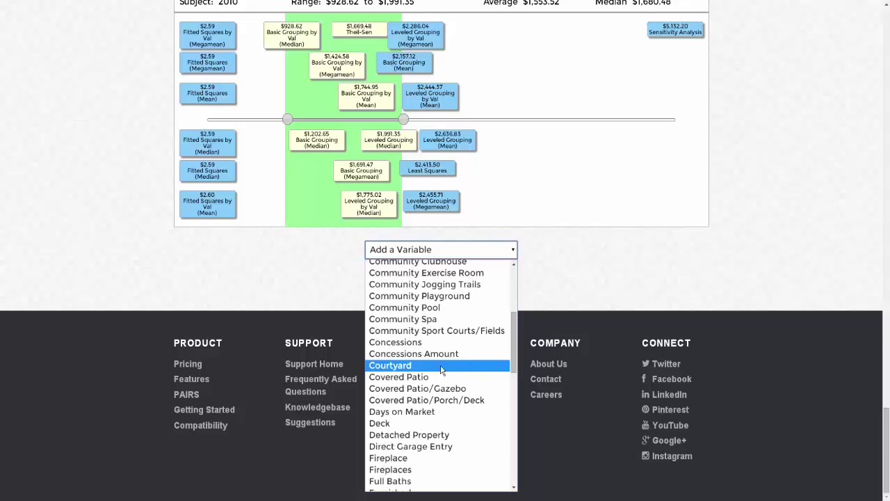
click(439, 376)
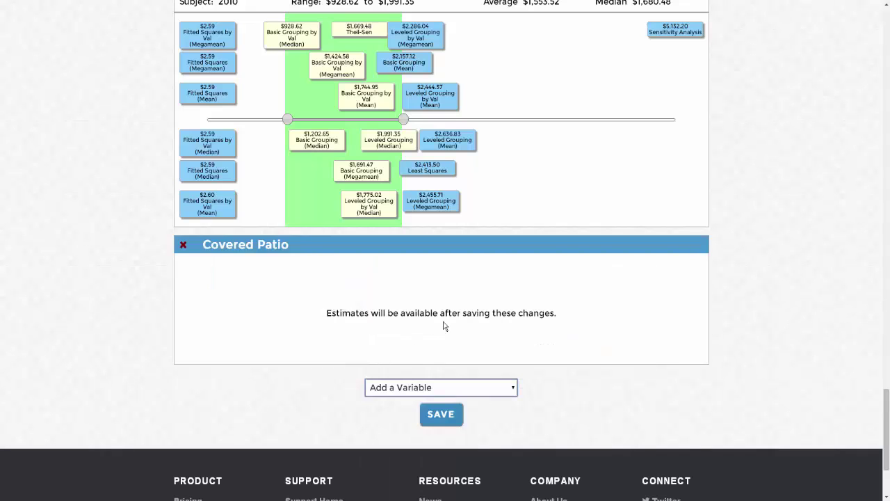
click(441, 413)
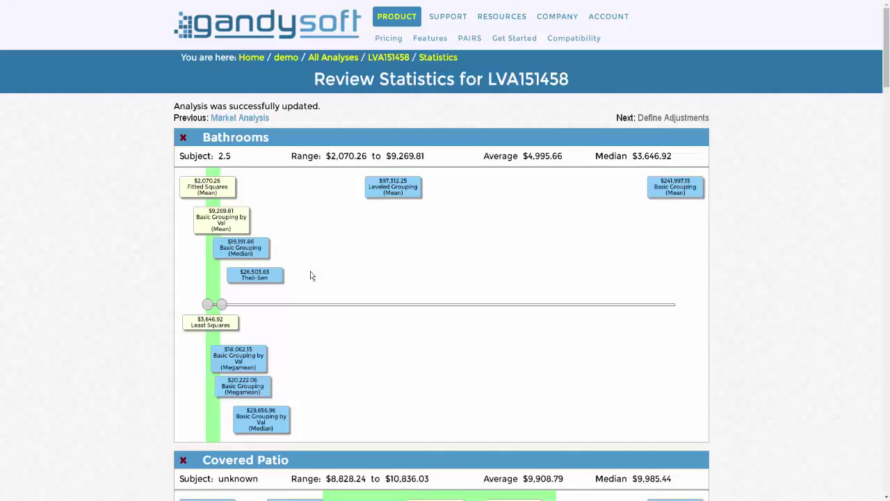
Set the Covered Patio estimate range to $2,973.09 to $3,357.83.
scroll(310, 276, down, 3)
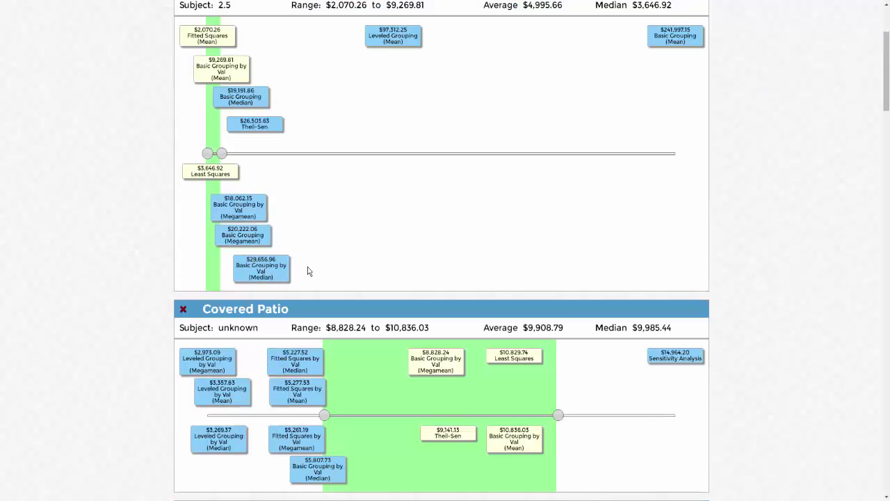
scroll(310, 271, down, 3)
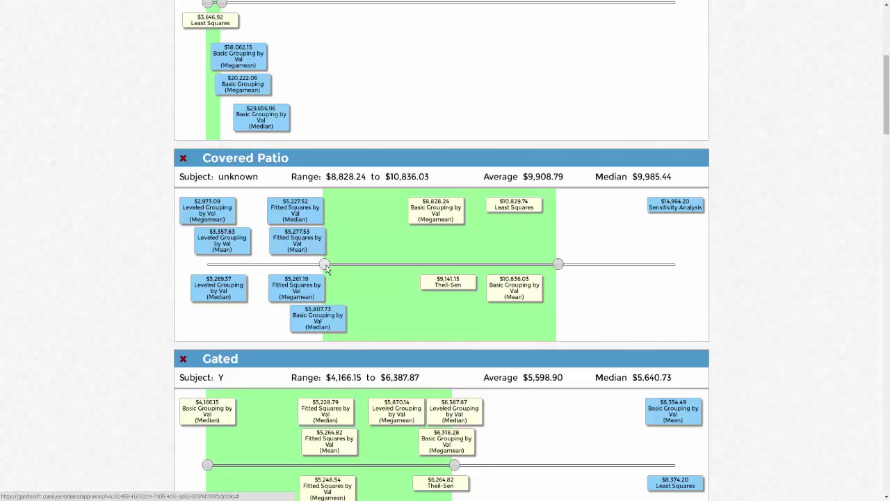
drag(326, 266, 207, 265)
drag(558, 265, 289, 267)
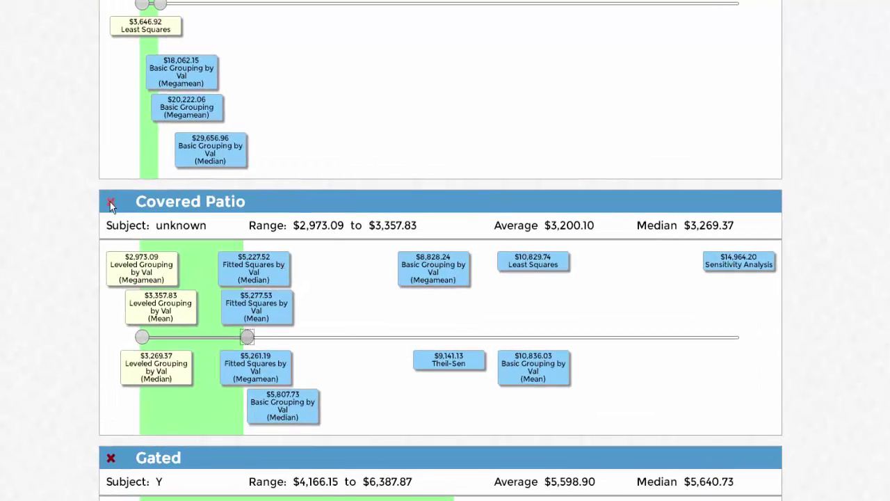
Remove the Covered Patio variable from the statistics and save the analysis after reviewing the remaining ranges.
click(111, 203)
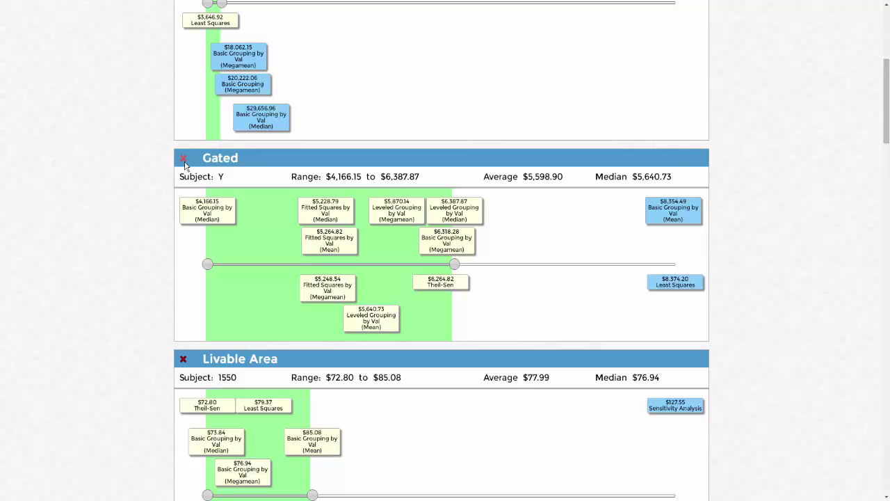
scroll(383, 262, down, 2)
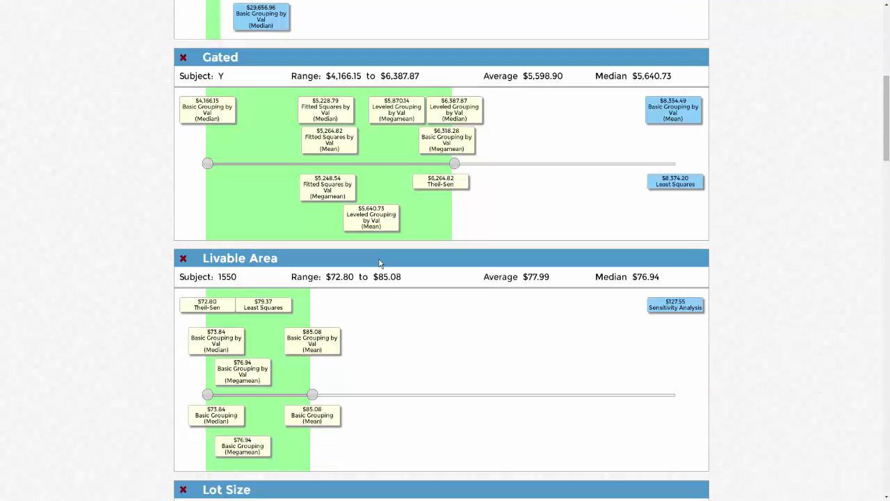
scroll(380, 263, down, 2)
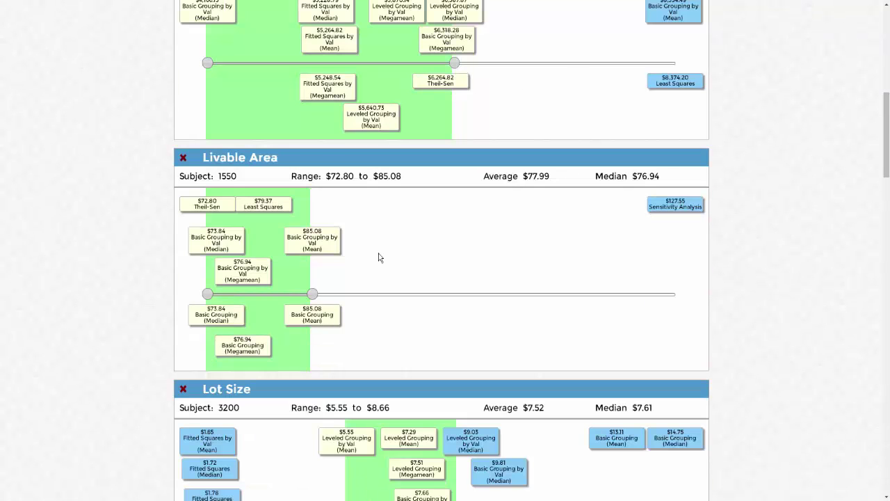
scroll(378, 258, down, 2)
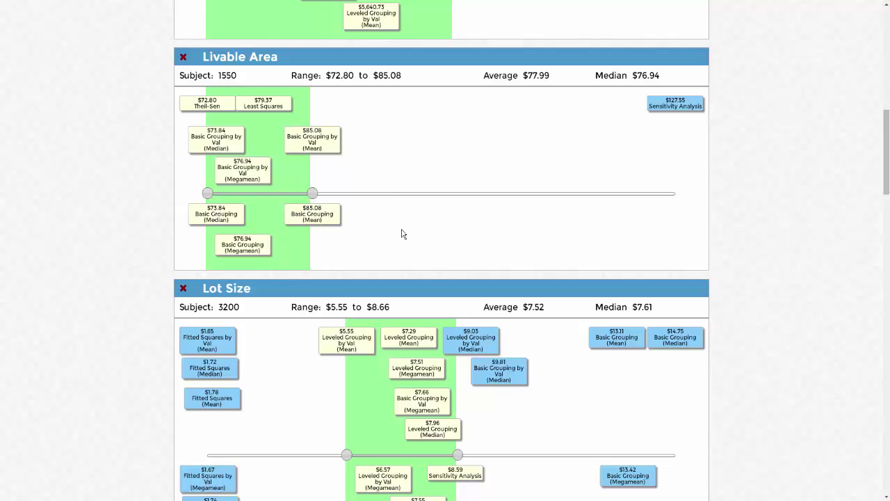
scroll(402, 234, down, 3)
scroll(402, 234, down, 3)
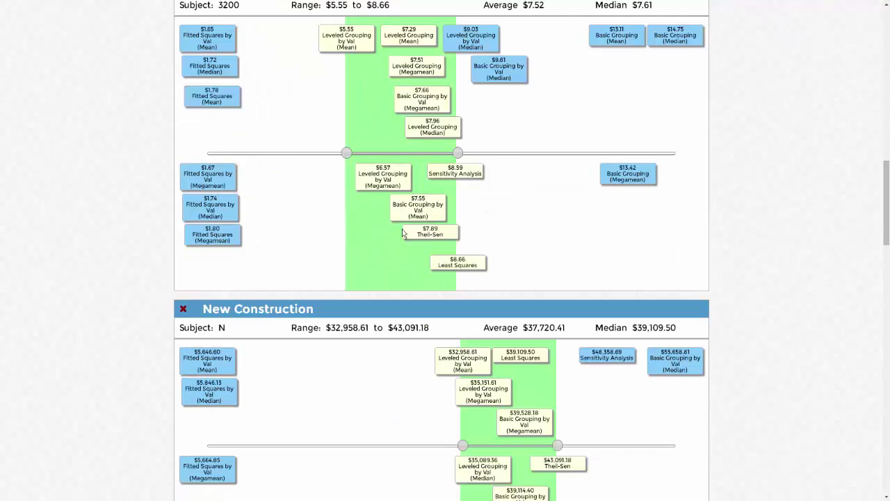
scroll(403, 234, down, 1)
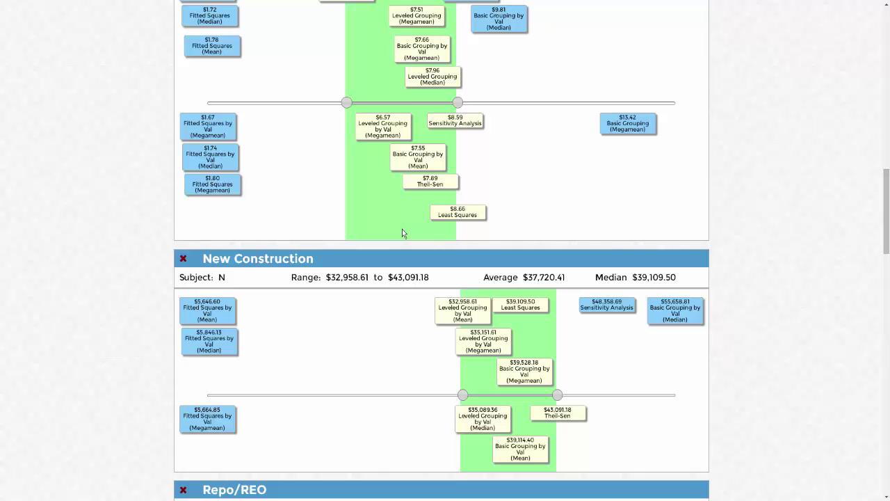
scroll(402, 233, down, 1)
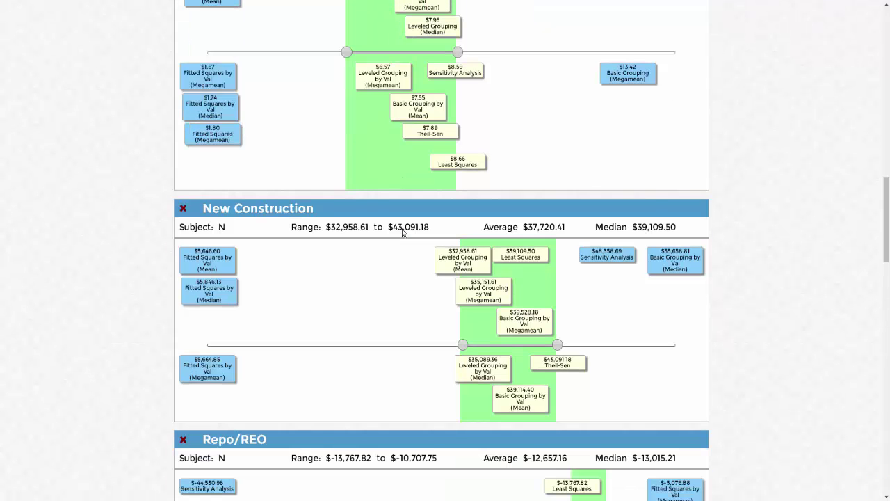
scroll(402, 233, down, 1)
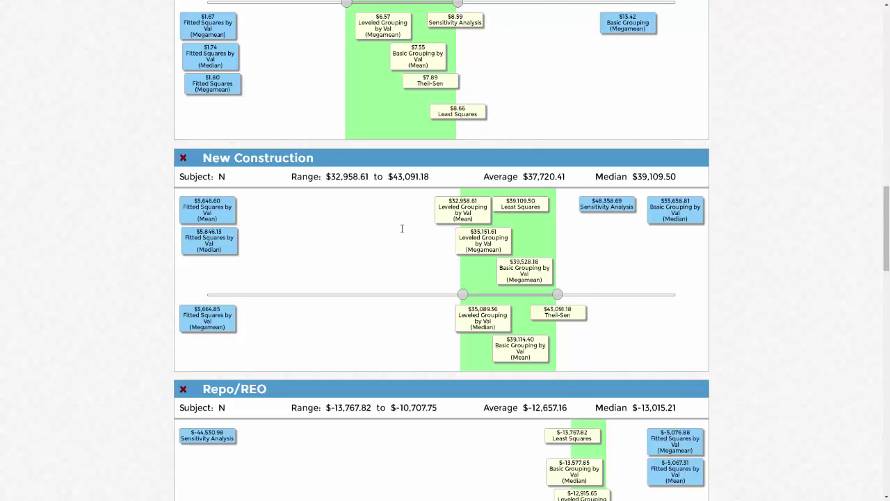
scroll(402, 228, down, 3)
scroll(402, 233, down, 7)
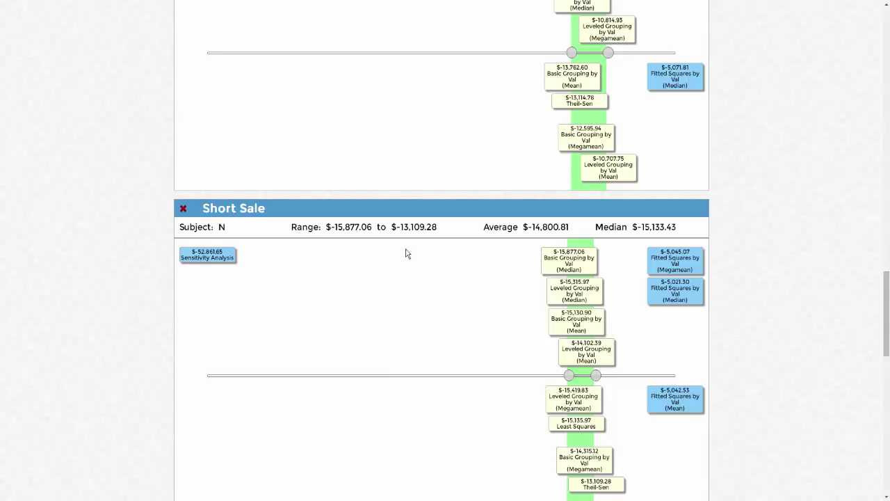
scroll(408, 253, down, 12)
scroll(415, 278, down, 4)
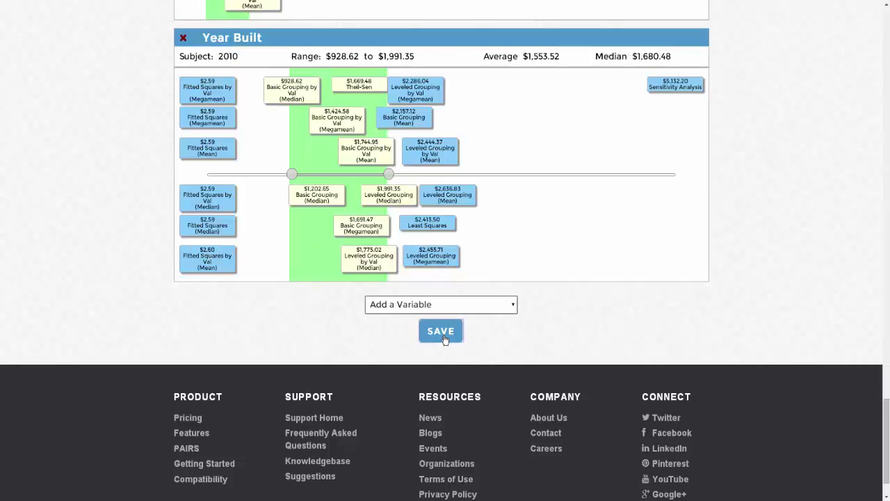
click(445, 340)
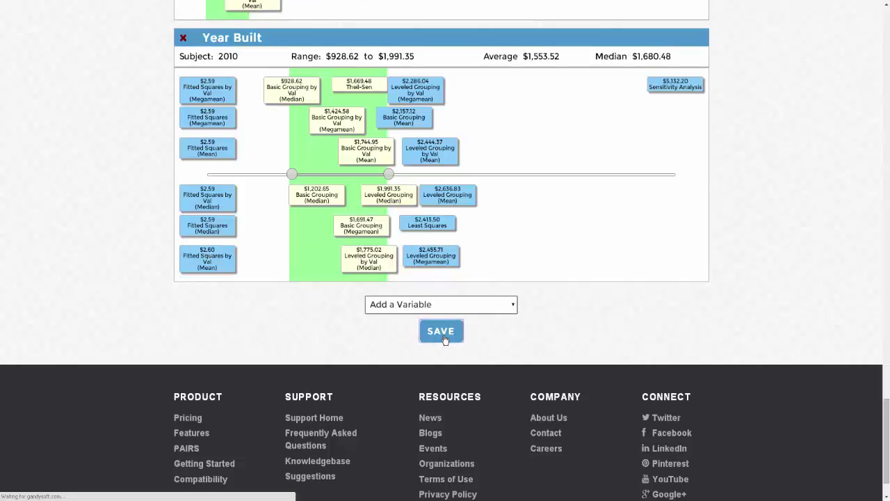